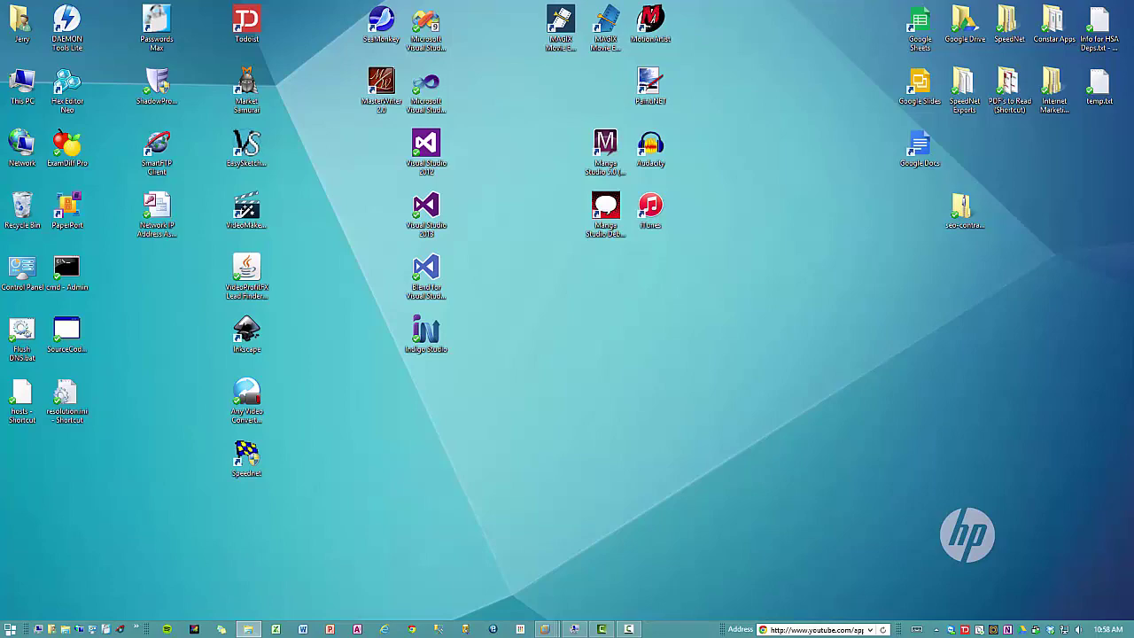
- Open a file browser window and go to the current user's profile folder under C:\Users
key("super+e")
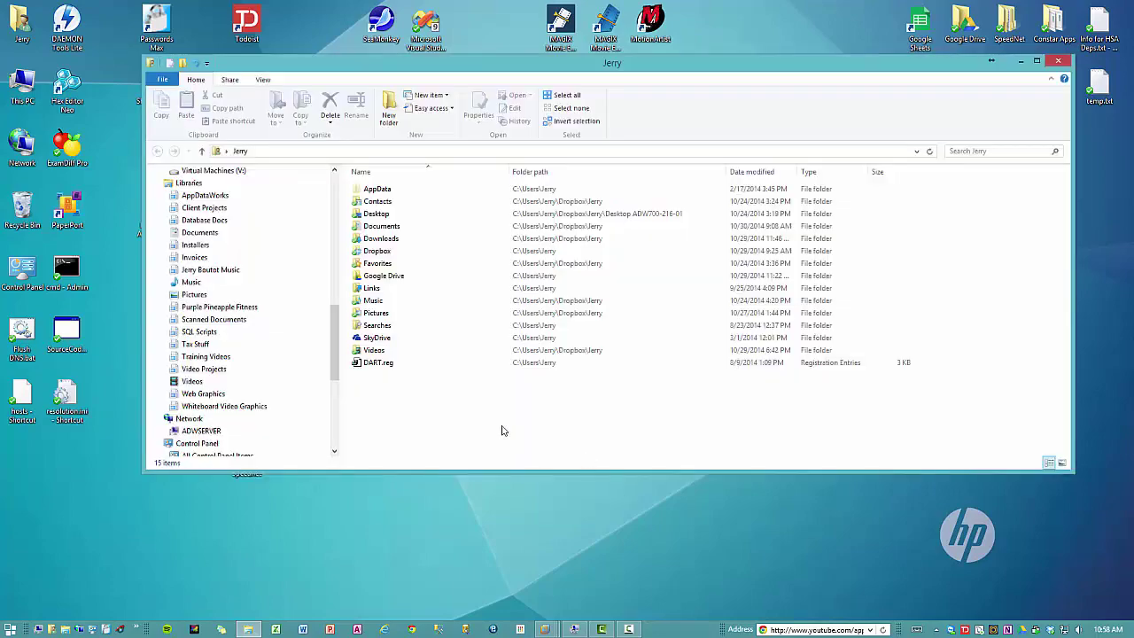
left_click(286, 151)
type("c:\\Users\\")
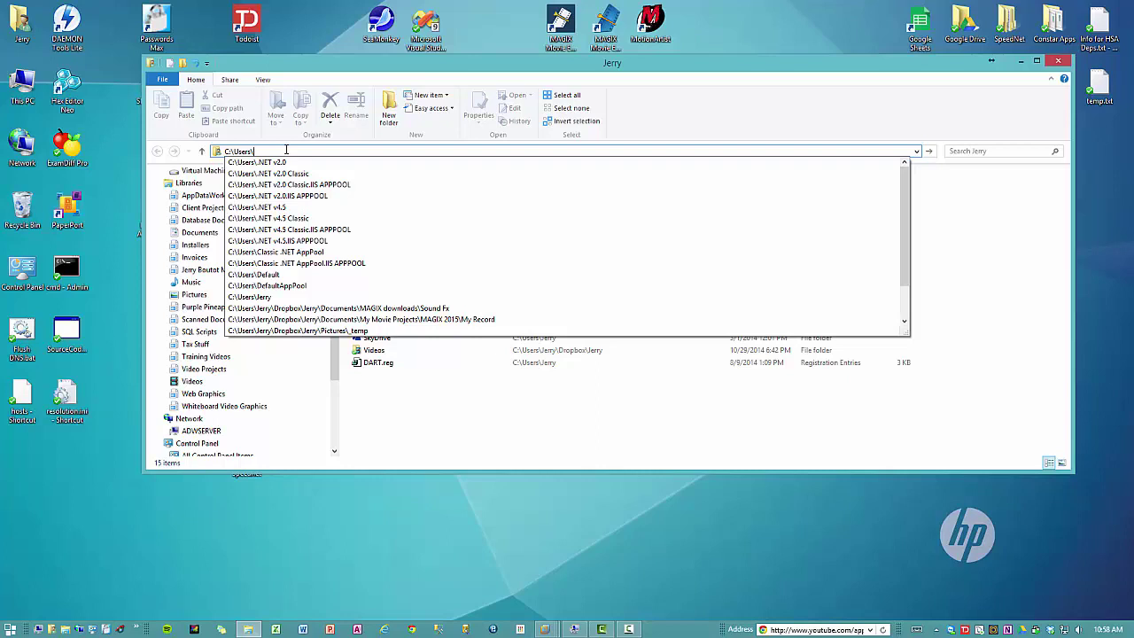
type("Jerry")
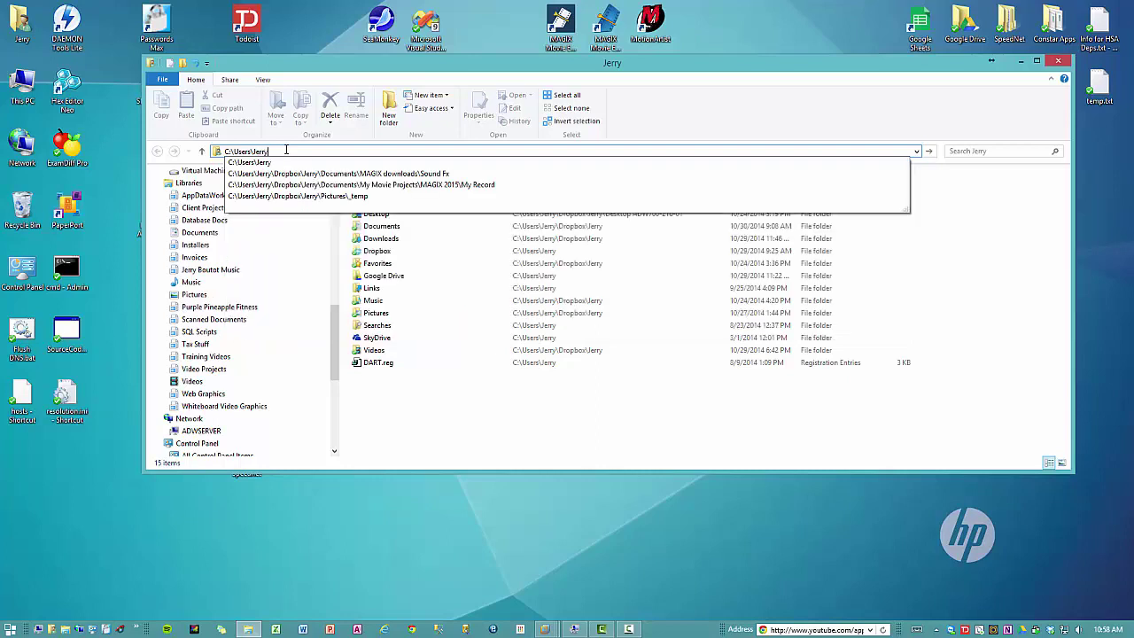
key("Return")
- Create a new text document in the profile folder and name it dummy.bat, accepting the extension change
right_click(435, 405)
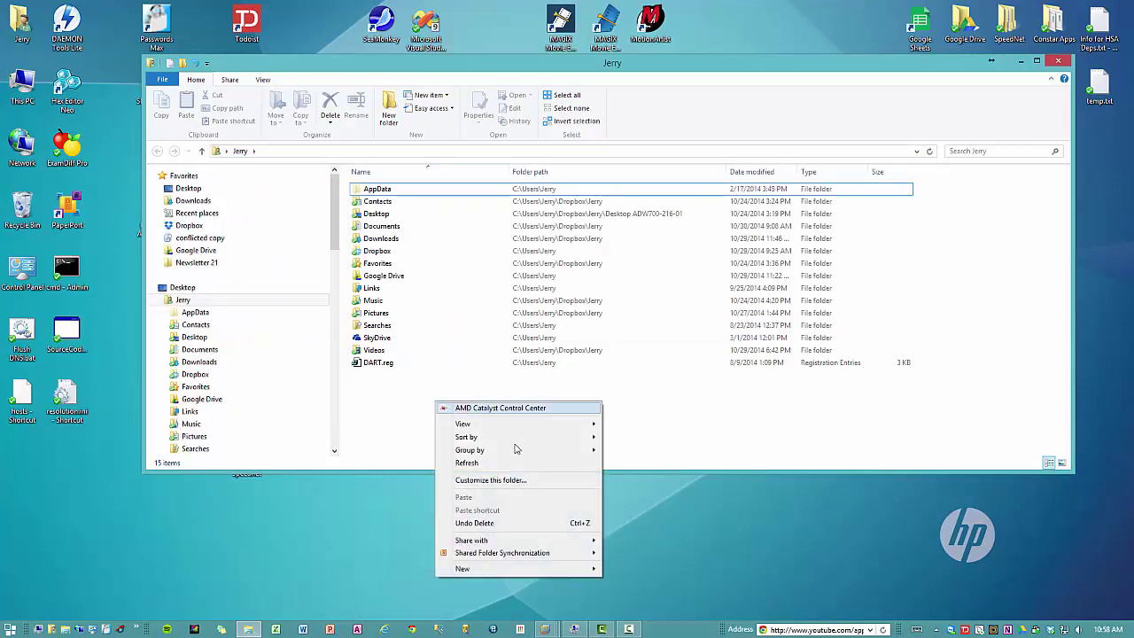
mouse_move(498, 568)
left_click(668, 532)
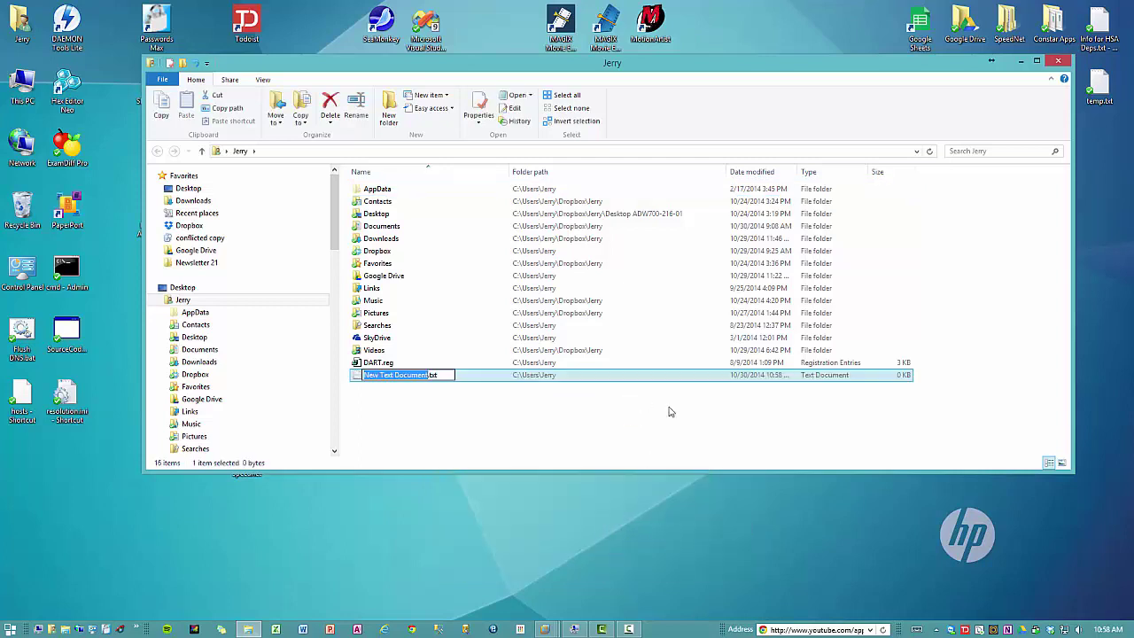
key("ctrl+a")
type("dummy.bat")
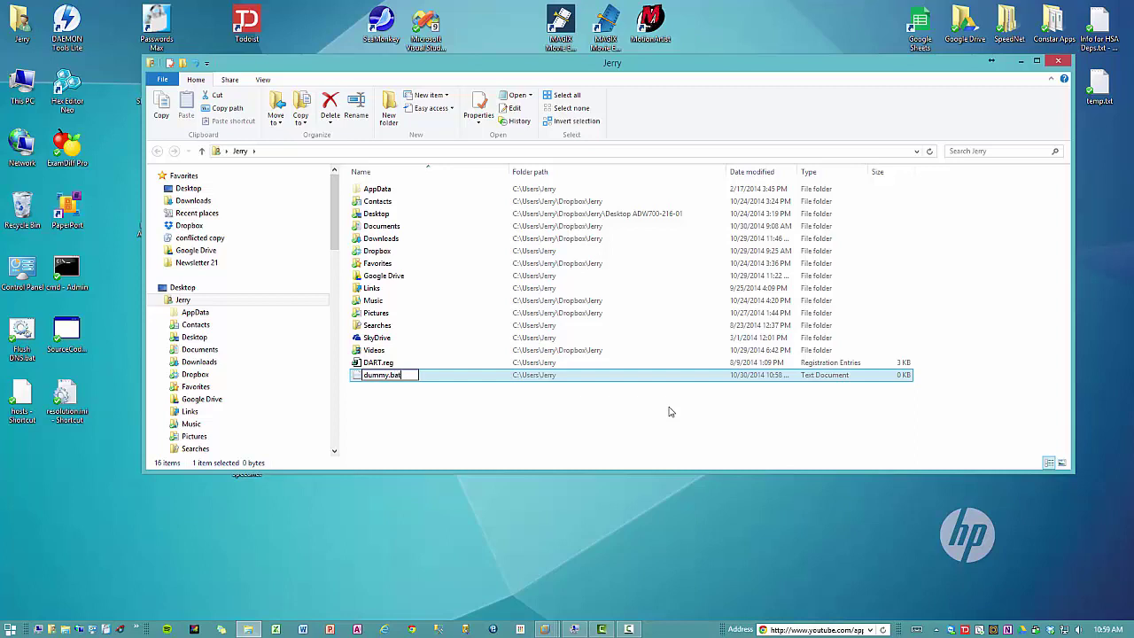
key("Return")
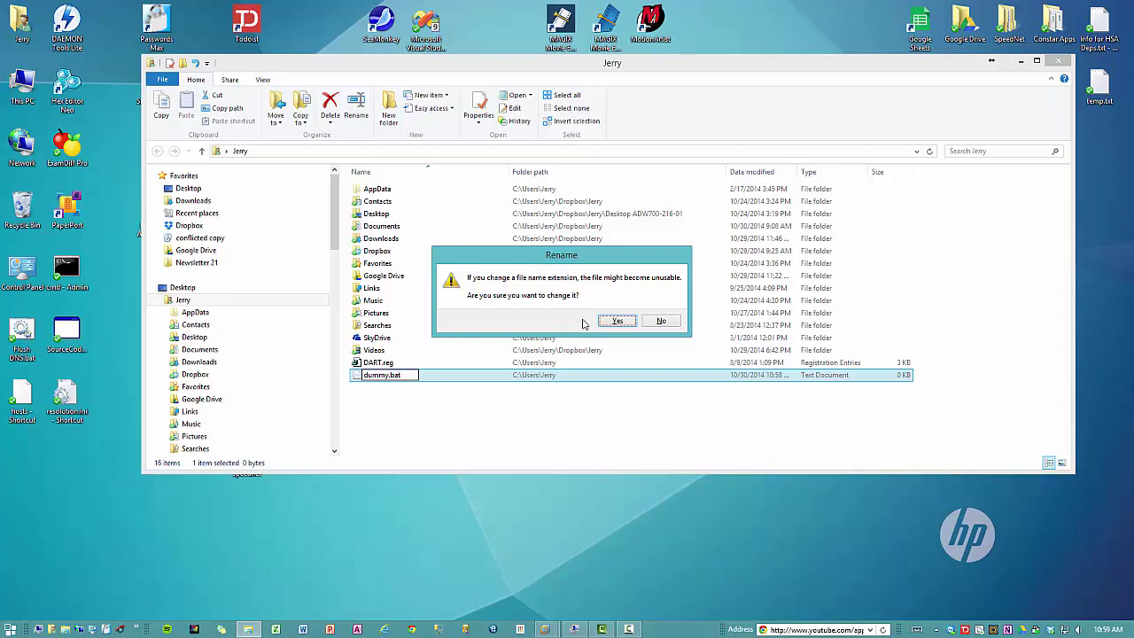
left_click(617, 323)
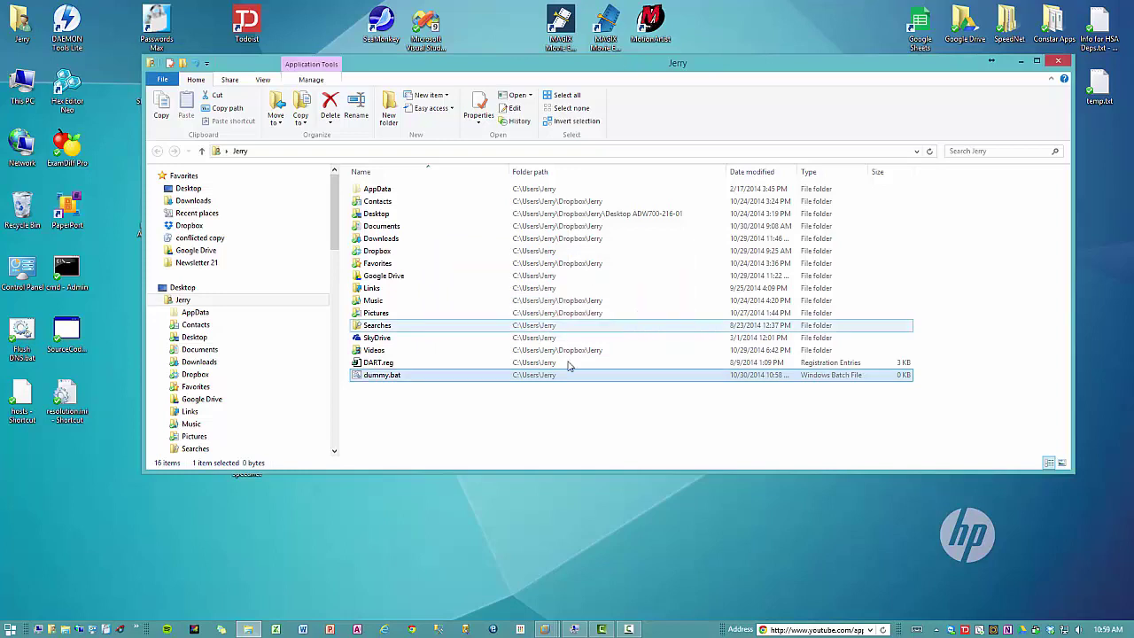
- Edit dummy.bat in Notepad so it contains the single line rem, and save it on closing
right_click(383, 378)
left_click(408, 143)
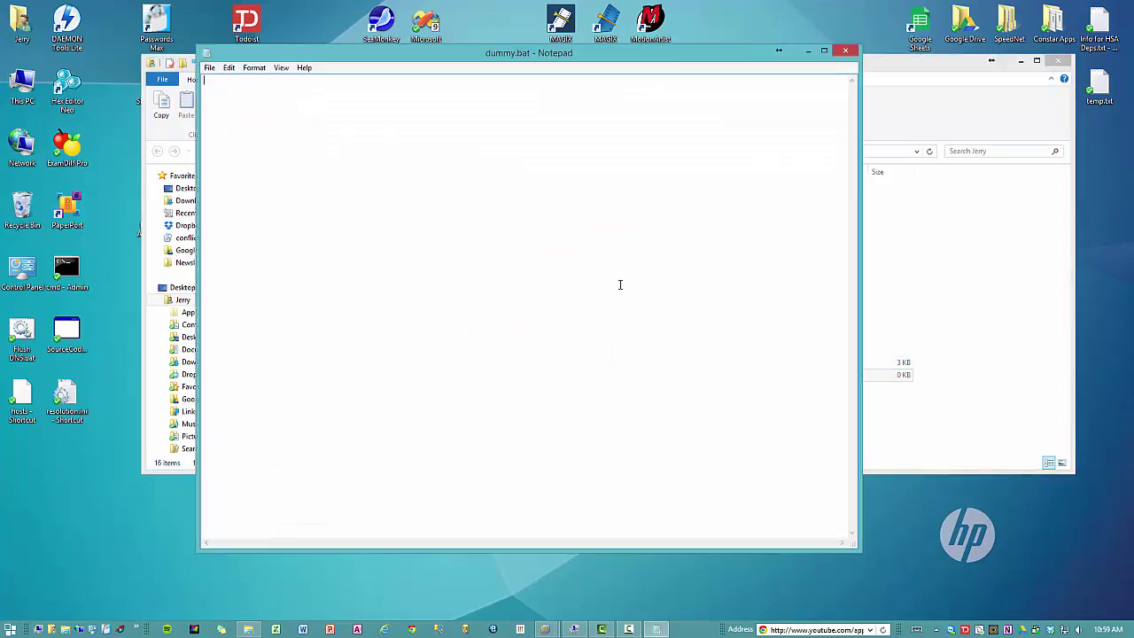
type("rem")
left_click_drag(611, 59, 618, 67)
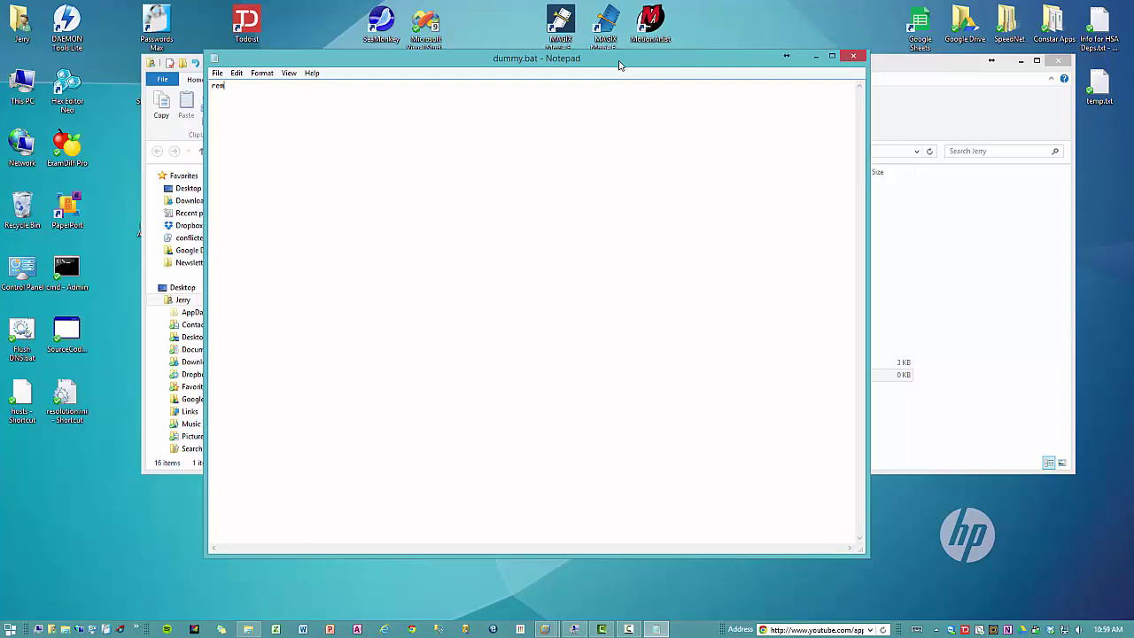
left_click(853, 56)
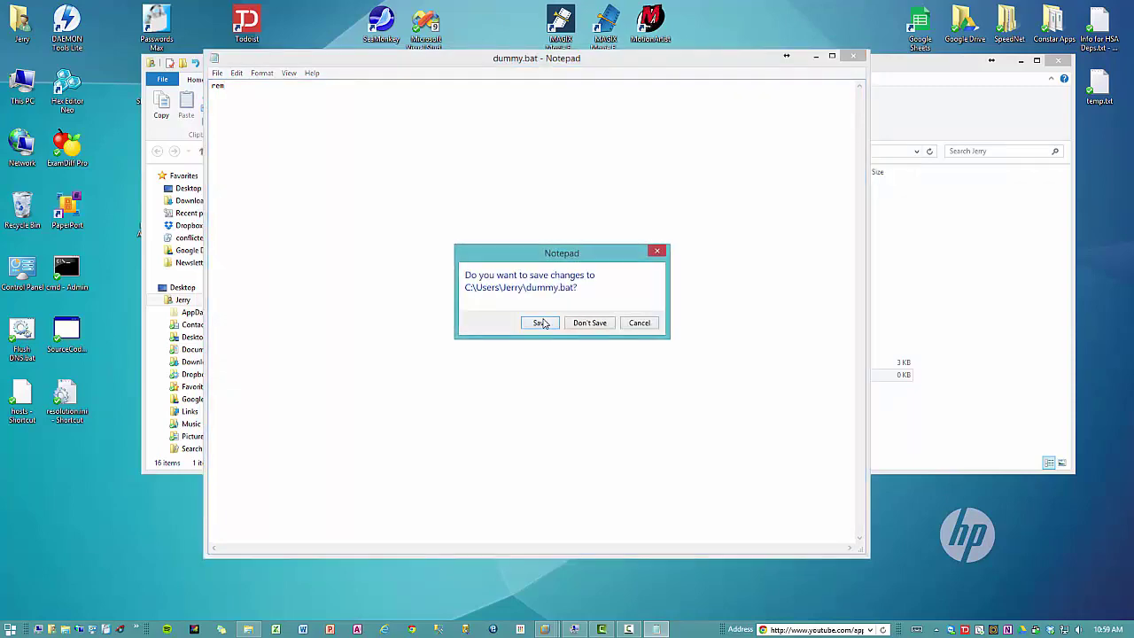
left_click(584, 322)
left_click(431, 440)
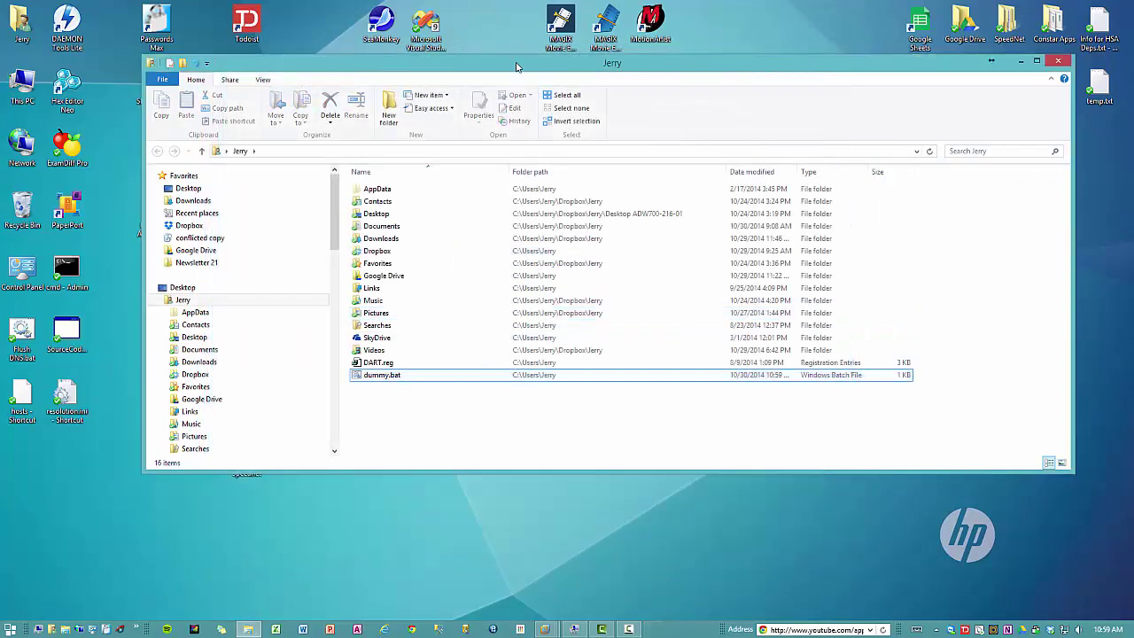
left_click(574, 630)
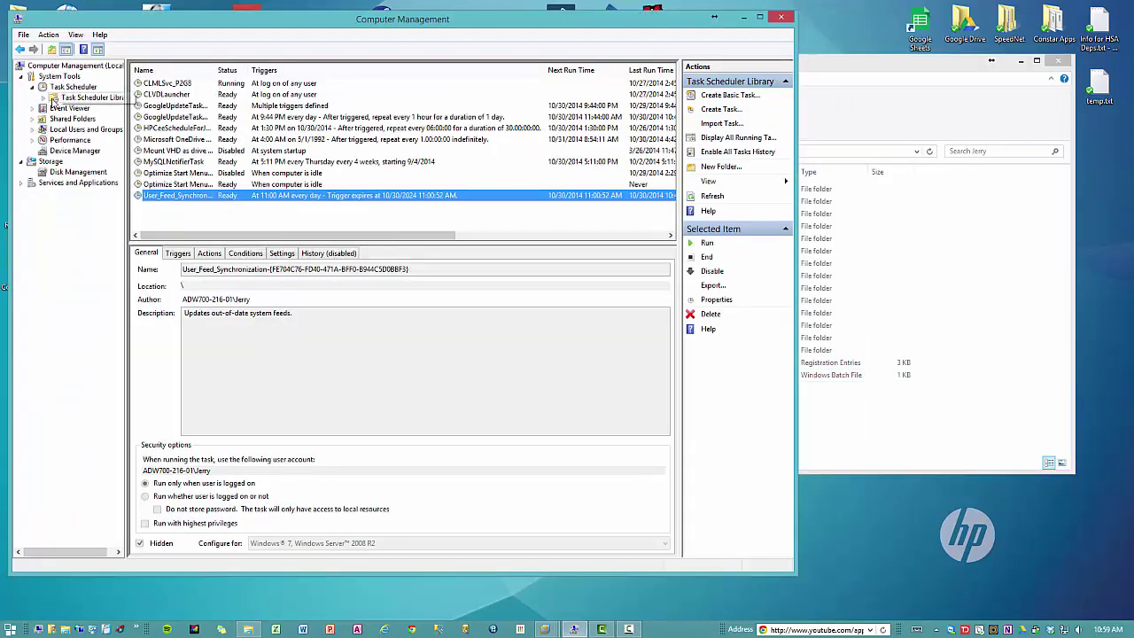
left_click(781, 17)
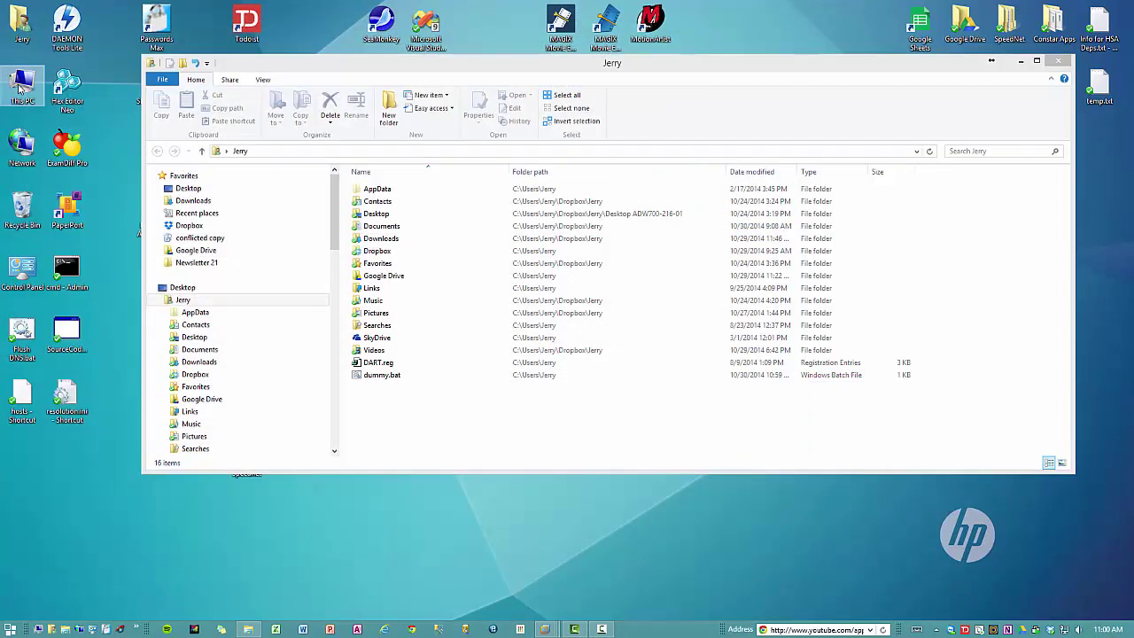
right_click(20, 85)
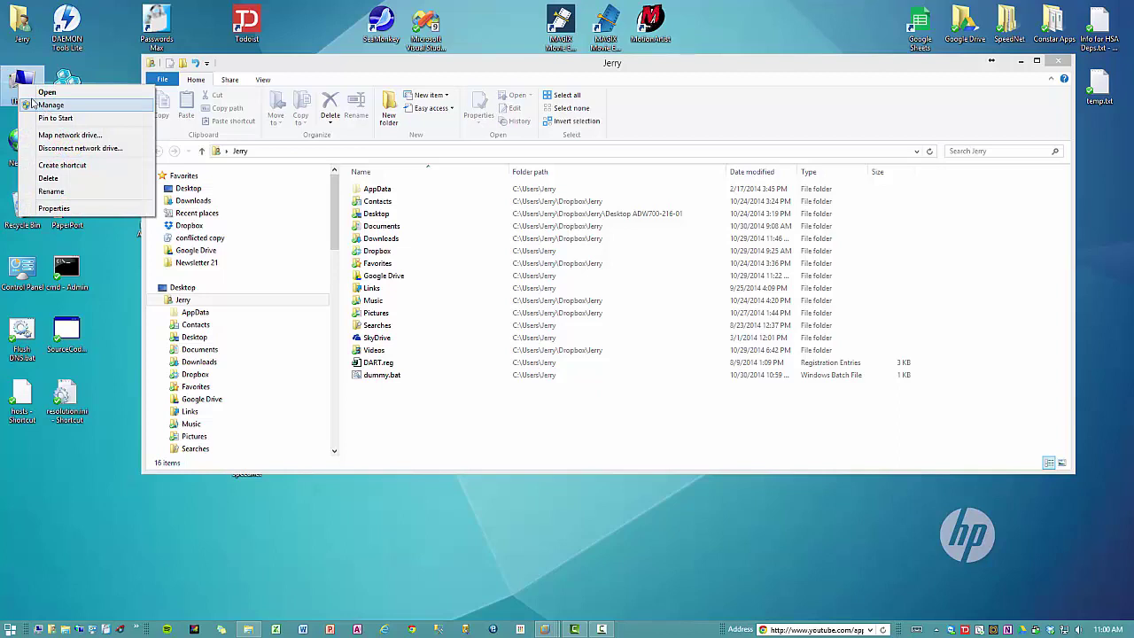
- Open Computer Management for This PC, show the Task Scheduler Library and enlarge the window
left_click(9, 627)
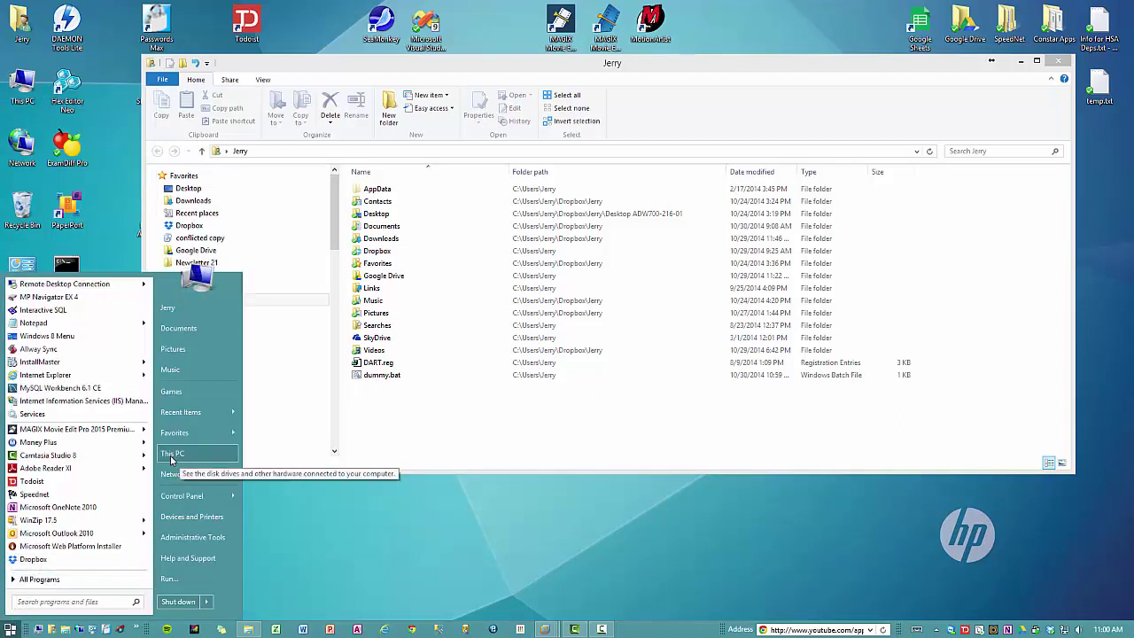
right_click(172, 459)
left_click(200, 483)
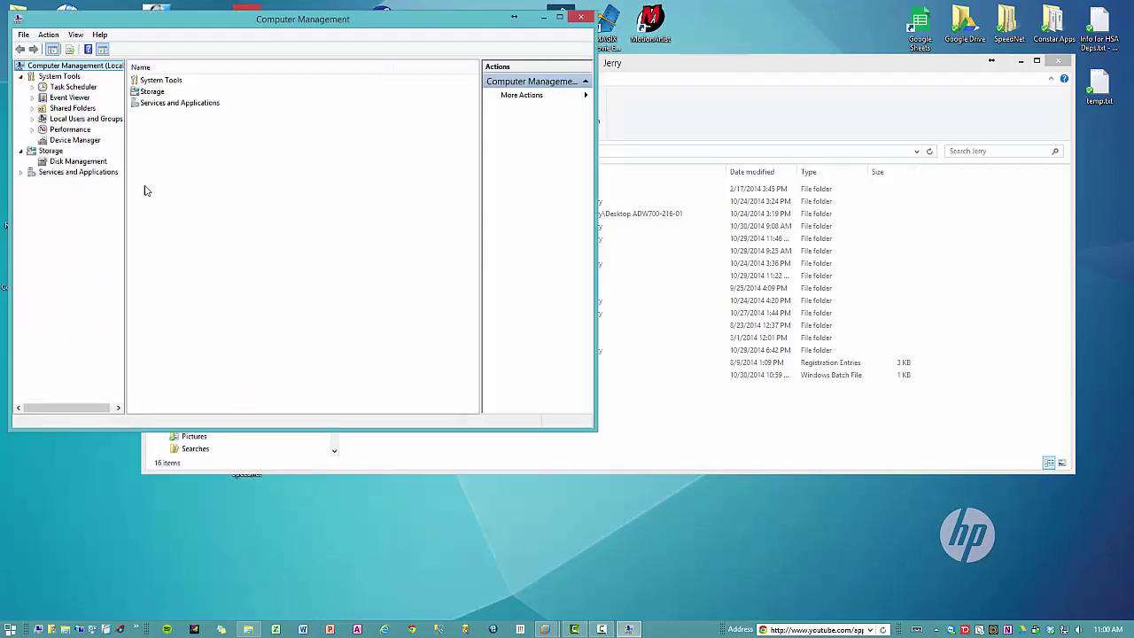
left_click(32, 87)
left_click(80, 97)
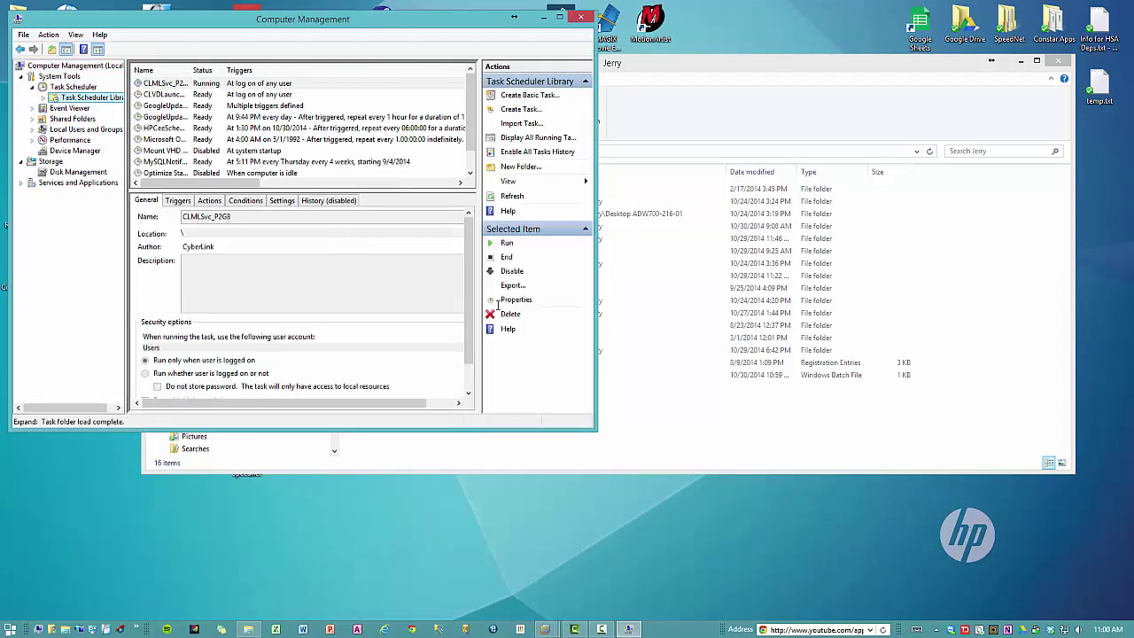
left_click_drag(595, 429, 779, 544)
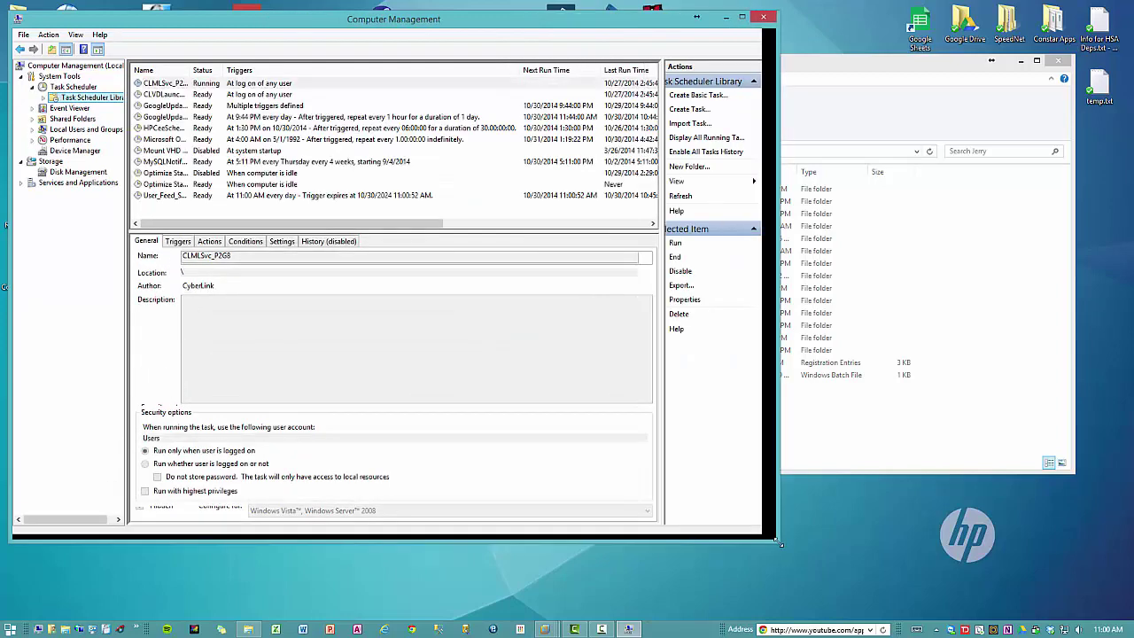
- Start a new task named Wake PC From Sleep that runs whether the user is logged on or not
left_click(702, 109)
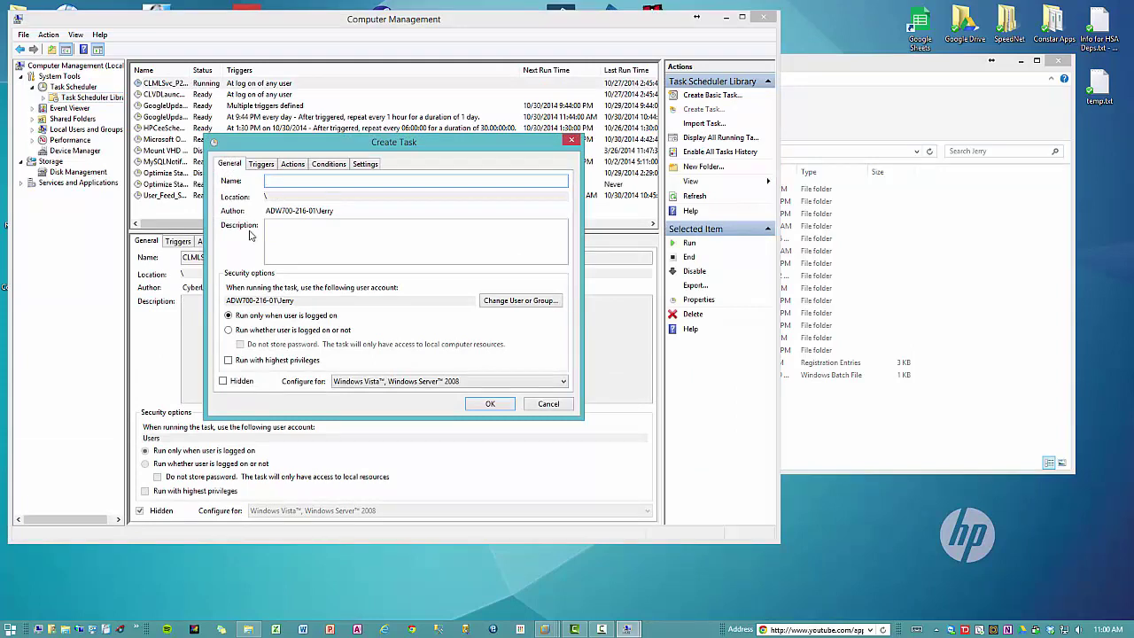
type("Wake PC From Sleep")
left_click(229, 330)
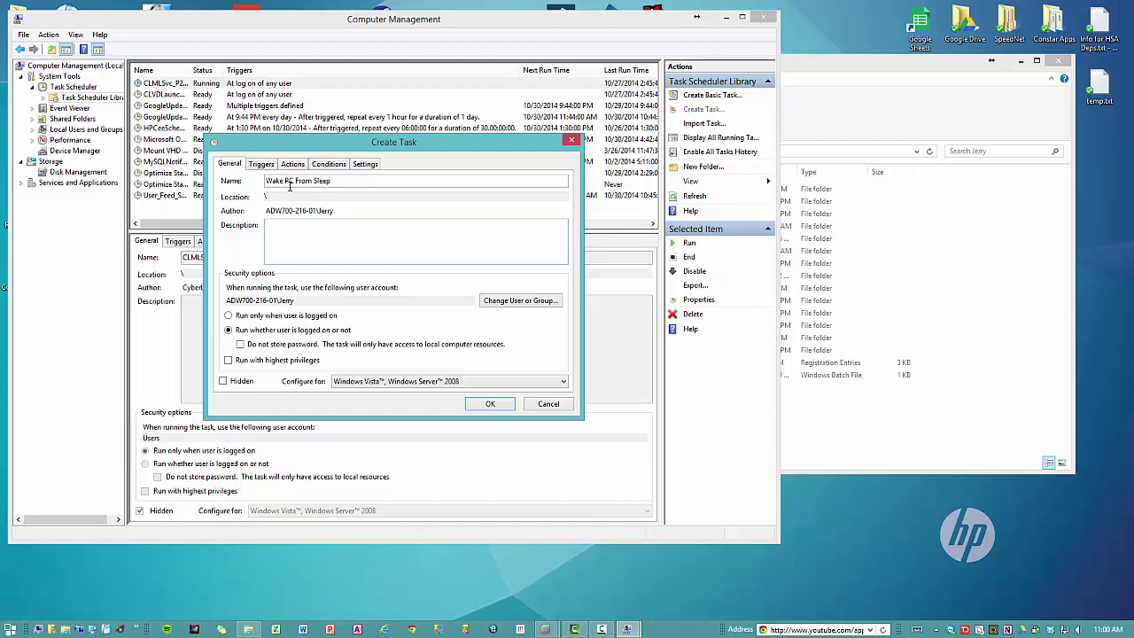
- Add a daily trigger to the task with a start time of 9:29:00 PM
left_click(262, 165)
left_click(243, 375)
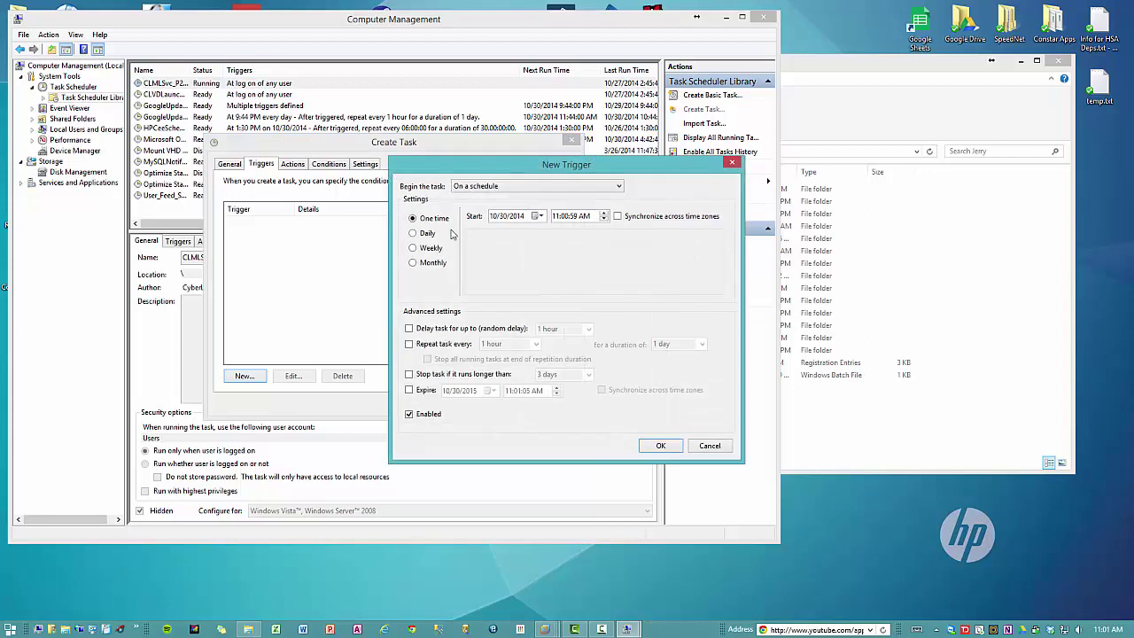
left_click(413, 234)
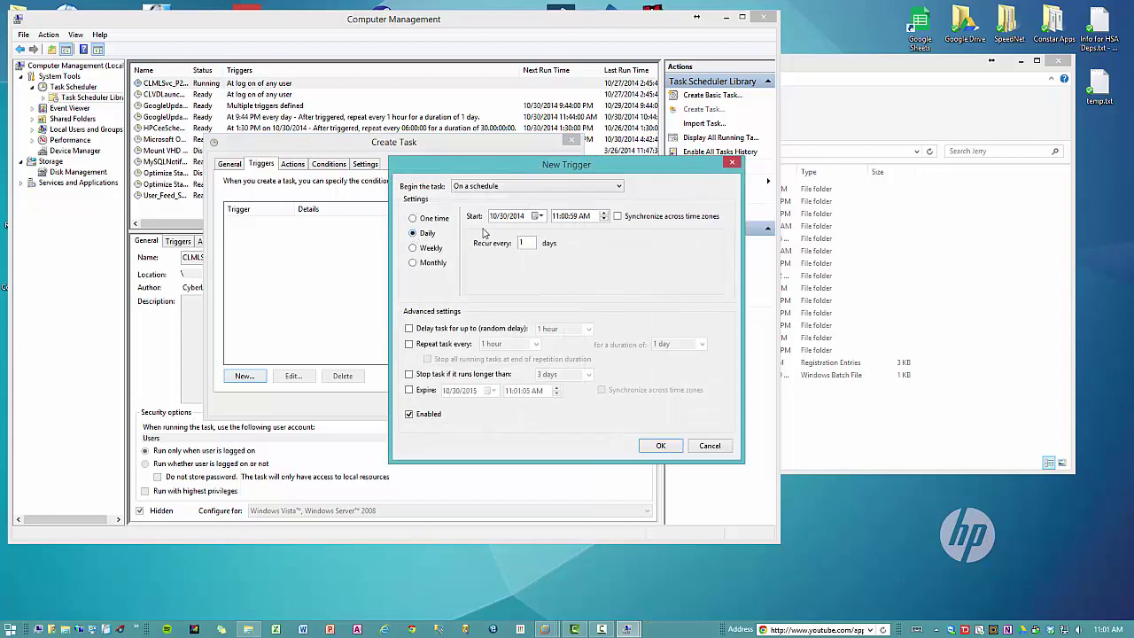
left_click(558, 217)
type("9")
type("2900p")
left_click(661, 445)
- Add a Start a program action that runs dummy.bat from the user's profile folder under C:\Users
left_click(294, 164)
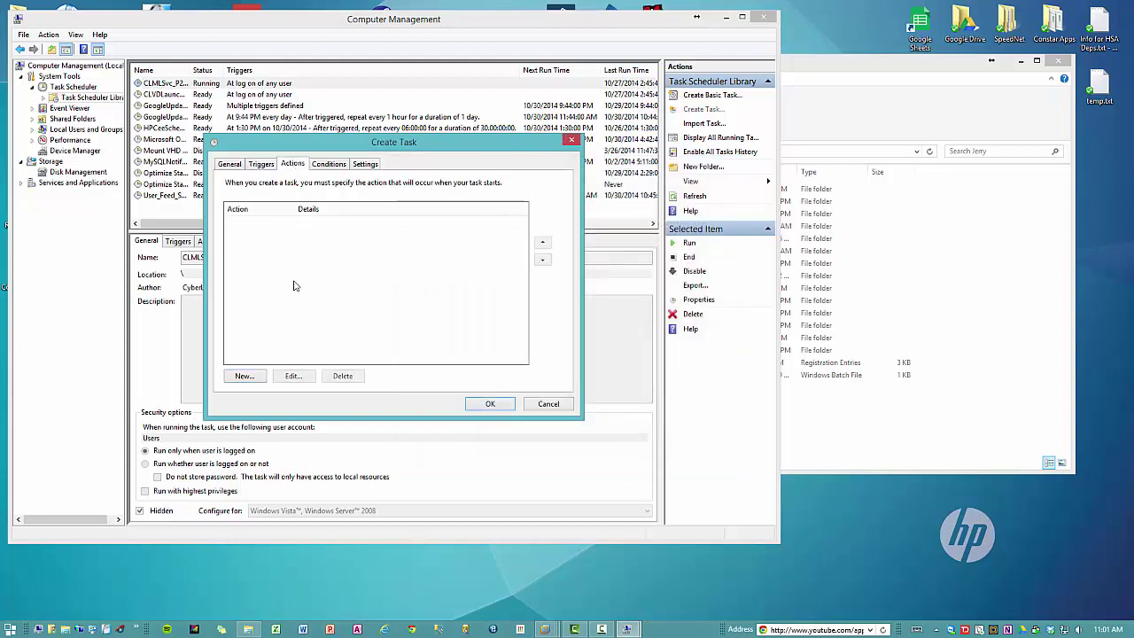
left_click(246, 379)
left_click(540, 210)
left_click(453, 196)
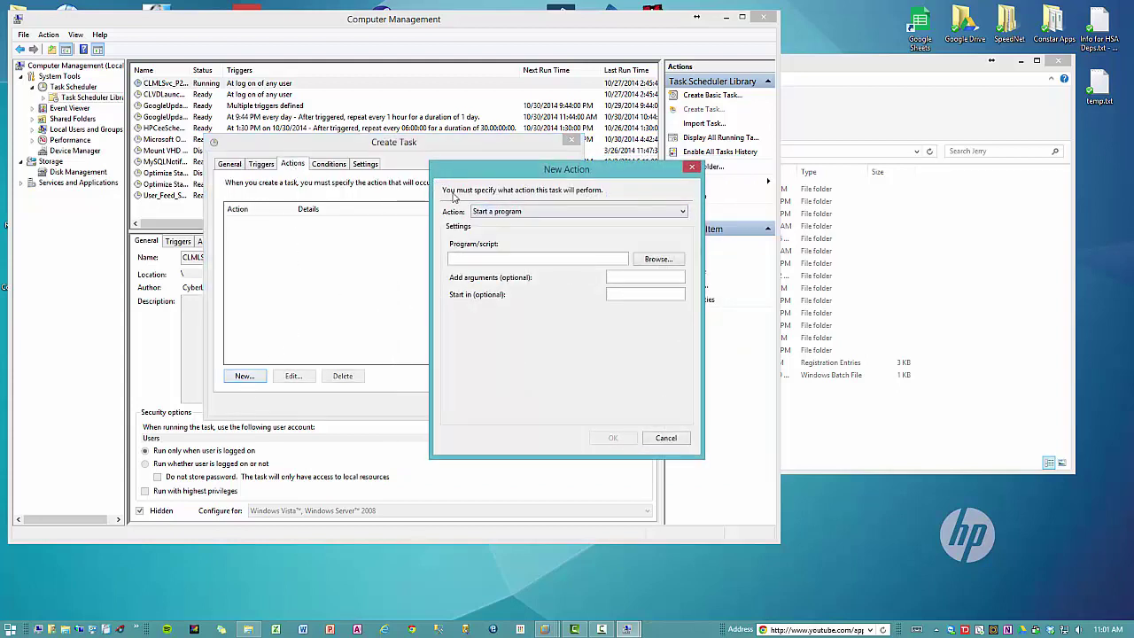
left_click(510, 258)
left_click(658, 259)
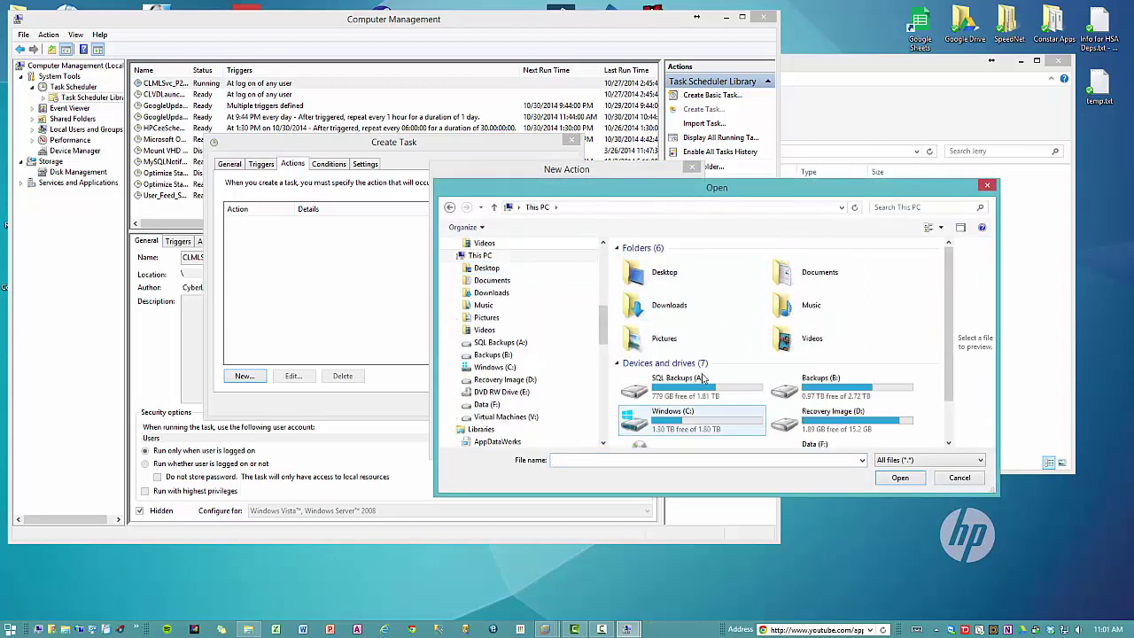
double_click(687, 416)
scroll(708, 354, "down", 1)
double_click(682, 400)
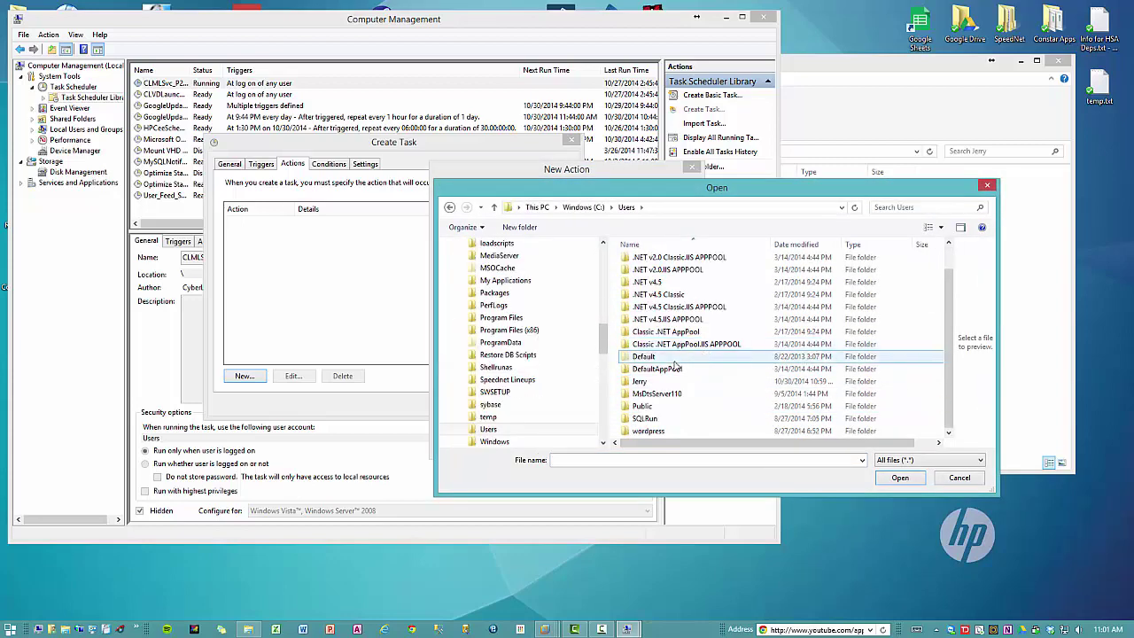
double_click(640, 381)
left_click(651, 348)
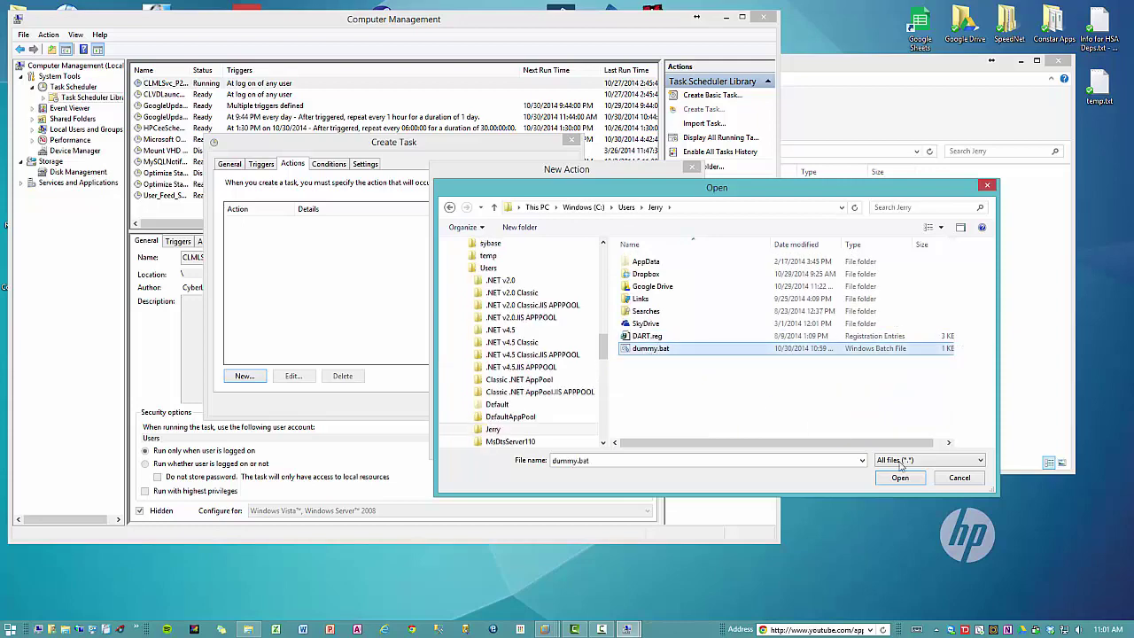
left_click(899, 478)
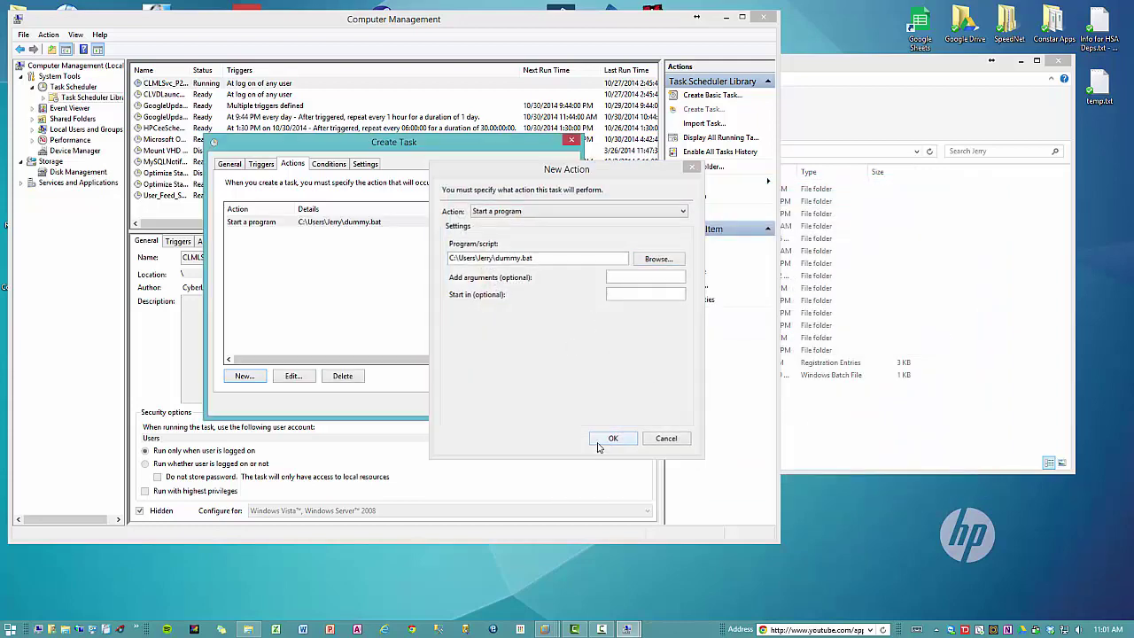
left_click(599, 447)
- Enable waking the computer to run this task in its power conditions, and review the additional task settings
left_click(327, 168)
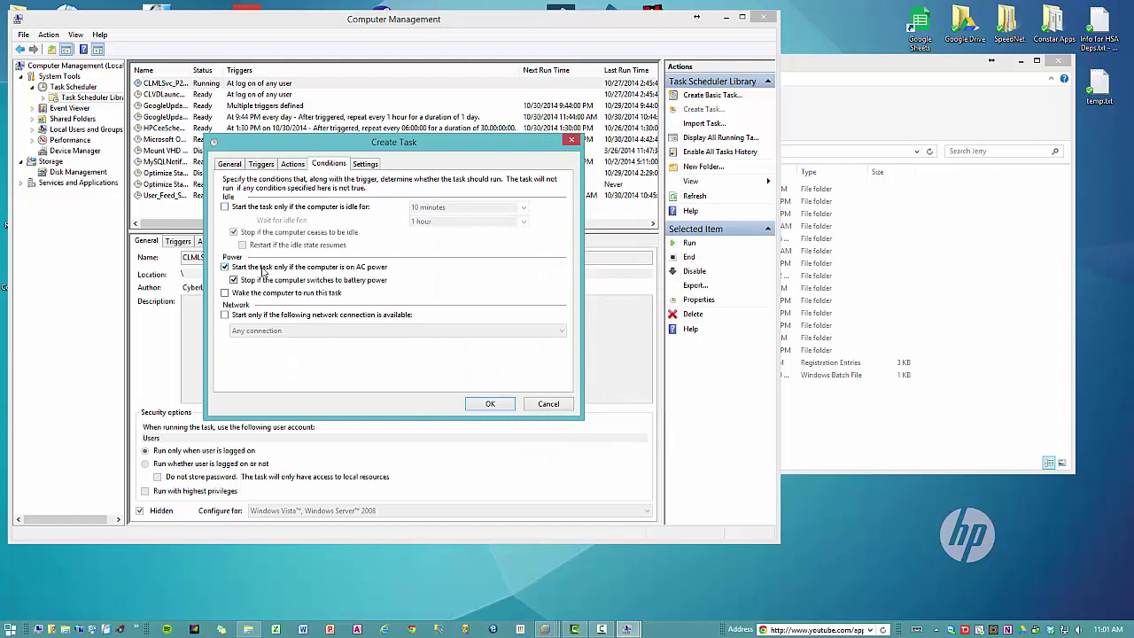
left_click(247, 294)
left_click(372, 165)
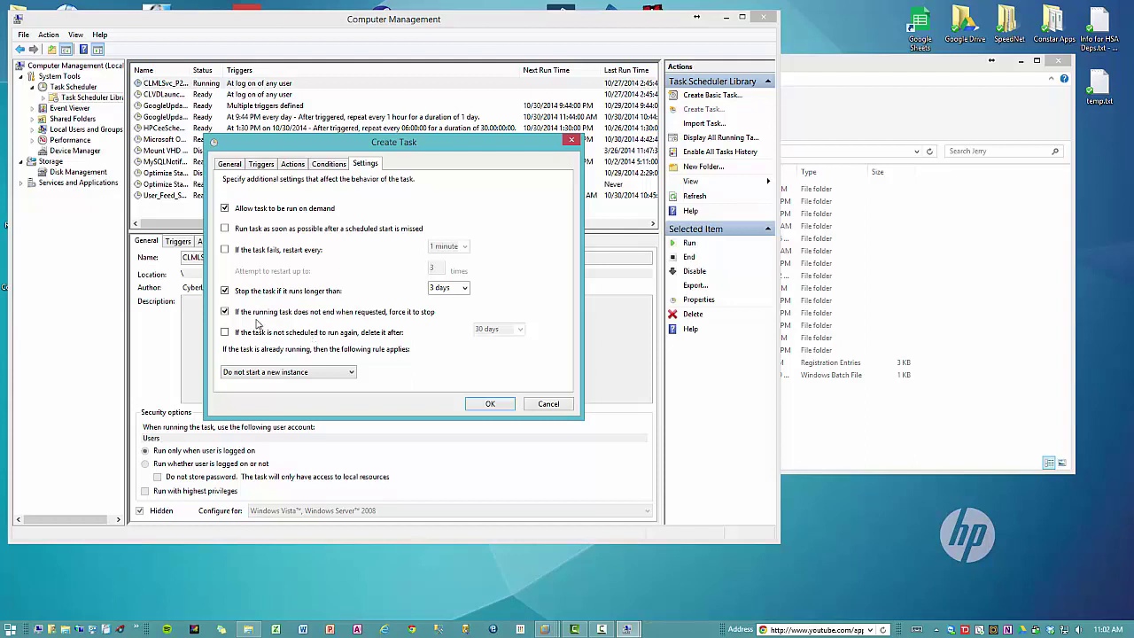
- Save the new task, supplying the account password for running it
left_click(479, 405)
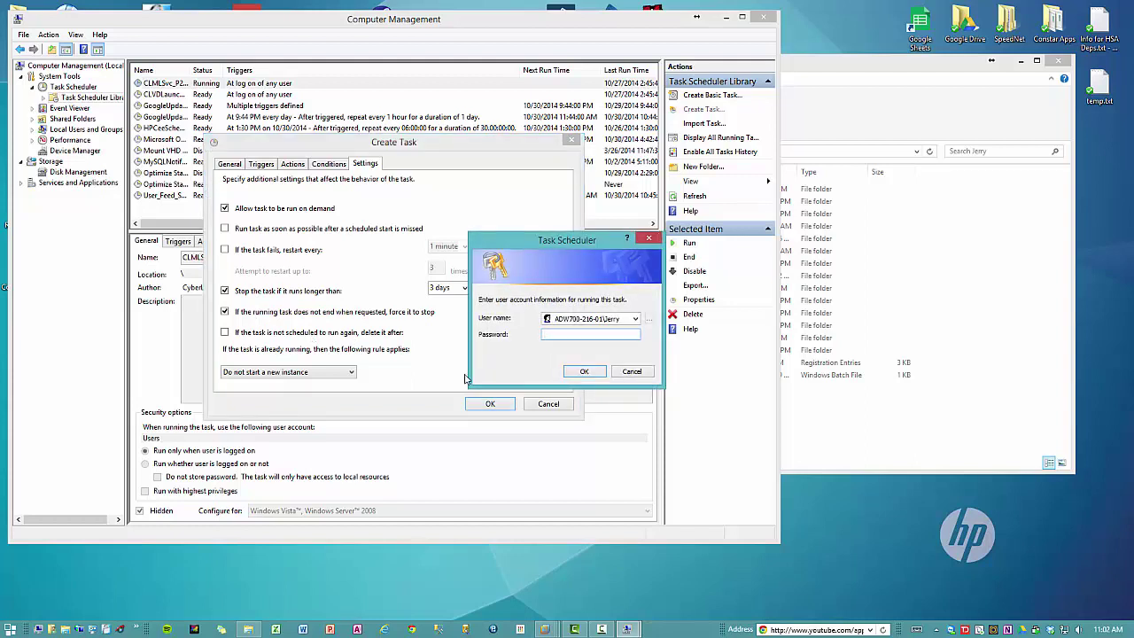
key("ctrl+v")
left_click(588, 373)
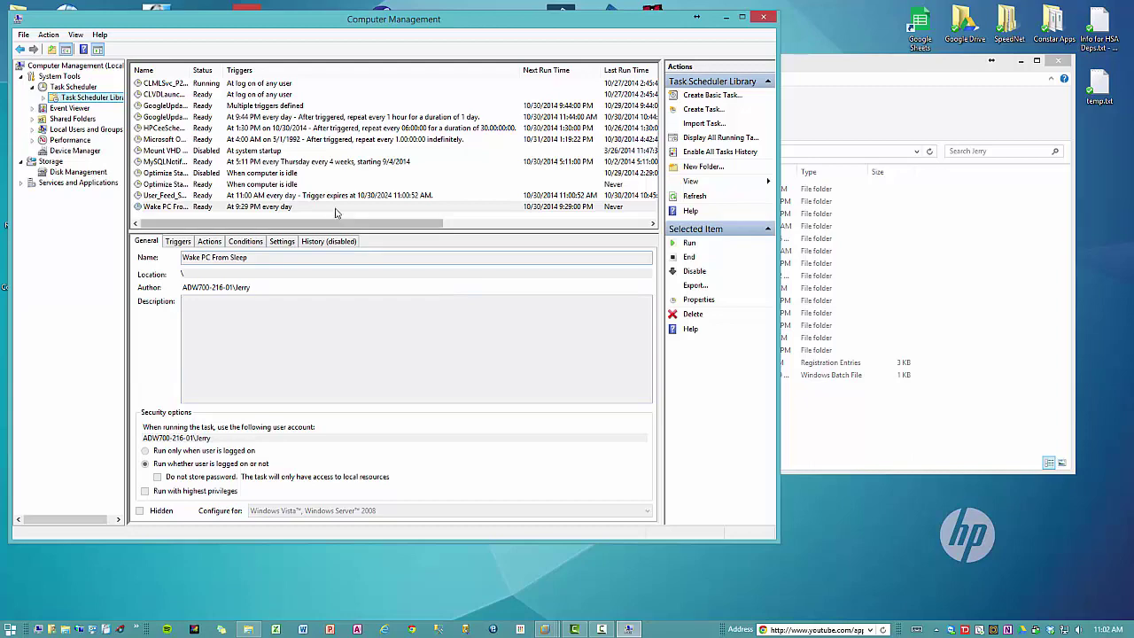
- Open the Wake PC From Sleep task's properties and re-save them with the account password
double_click(286, 208)
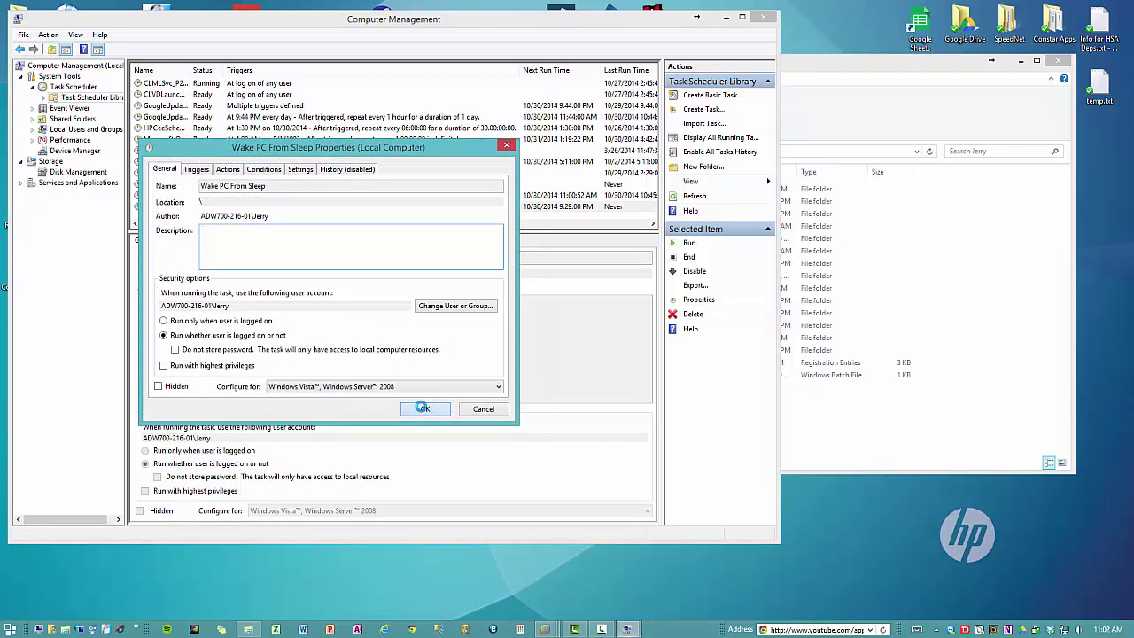
left_click(423, 408)
type("**********")
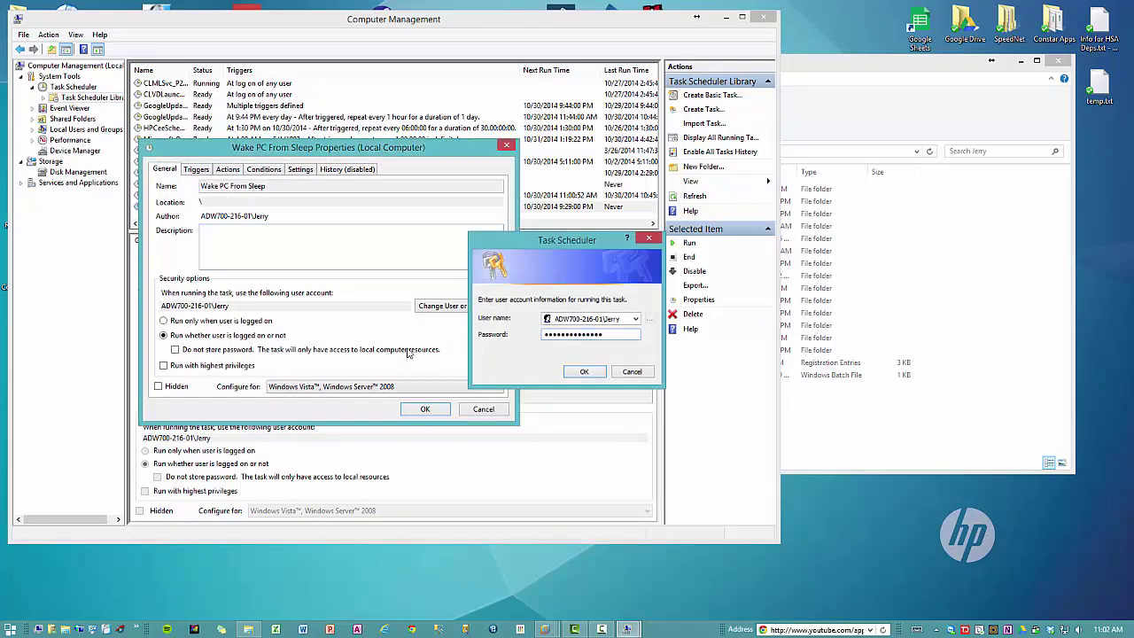
key("Return")
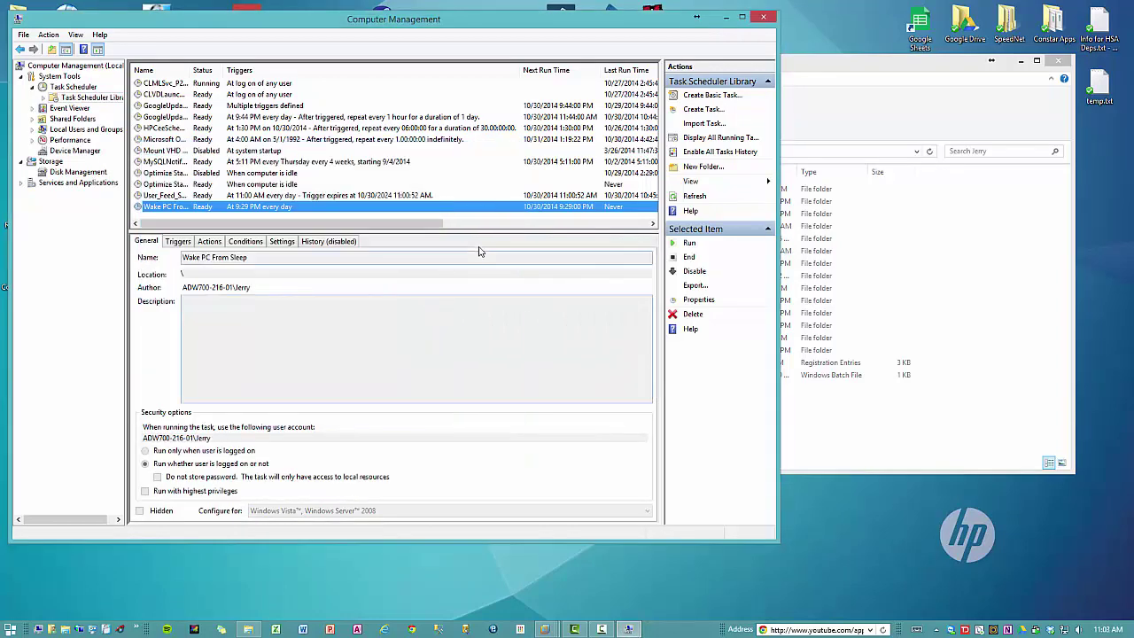
- Widen the window, run the Wake PC From Sleep task on demand and refresh the task list
left_click_drag(777, 266, 1063, 266)
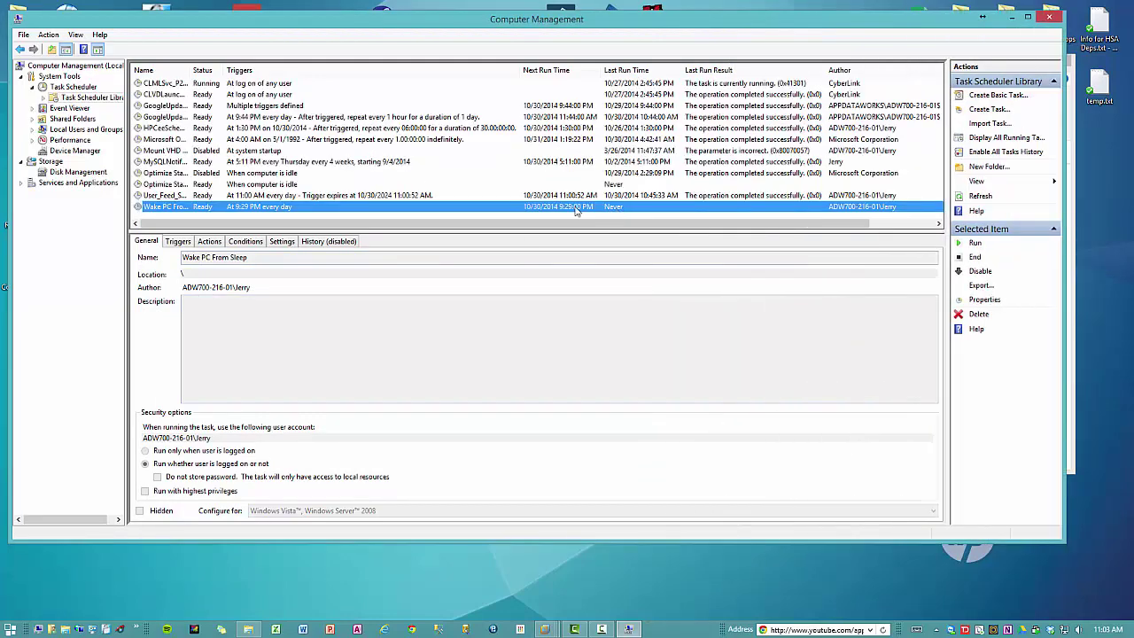
right_click(155, 211)
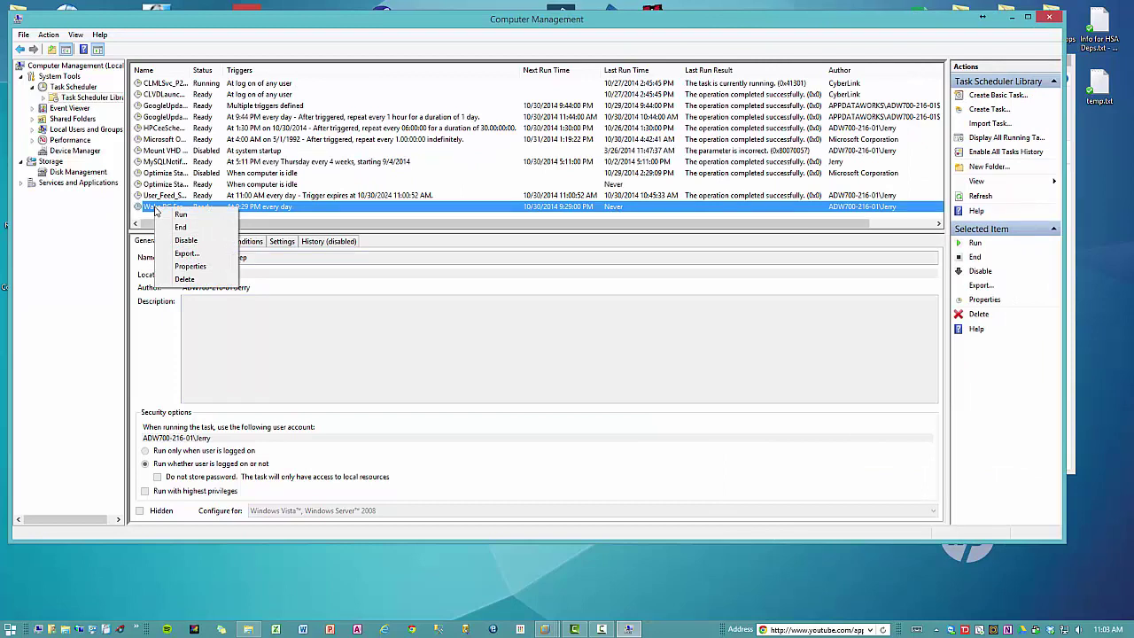
left_click(181, 214)
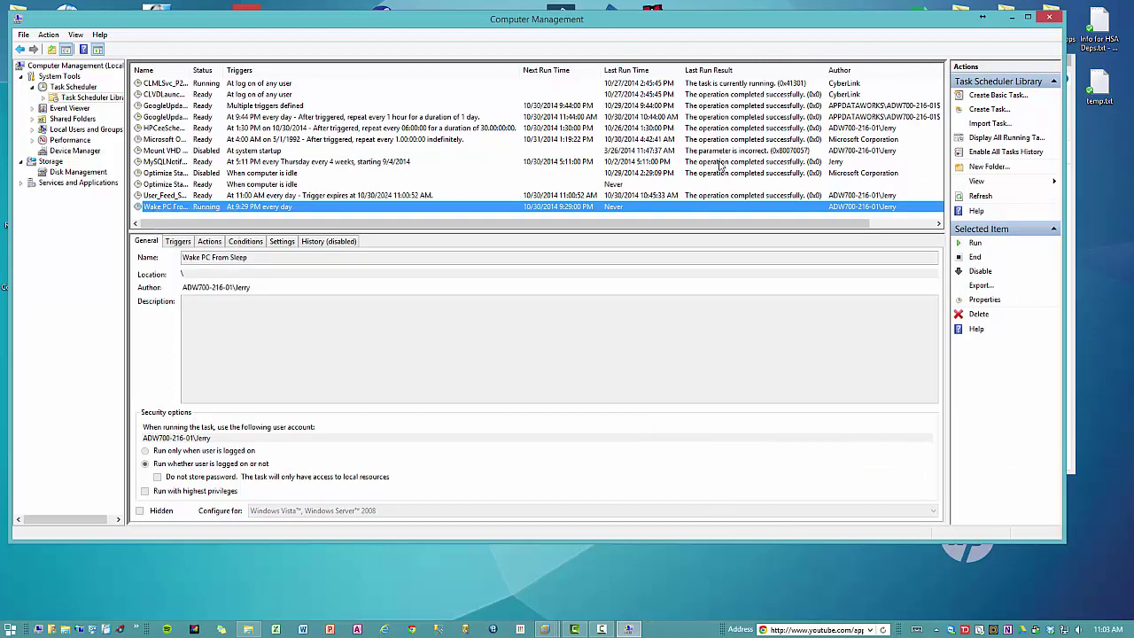
left_click(979, 196)
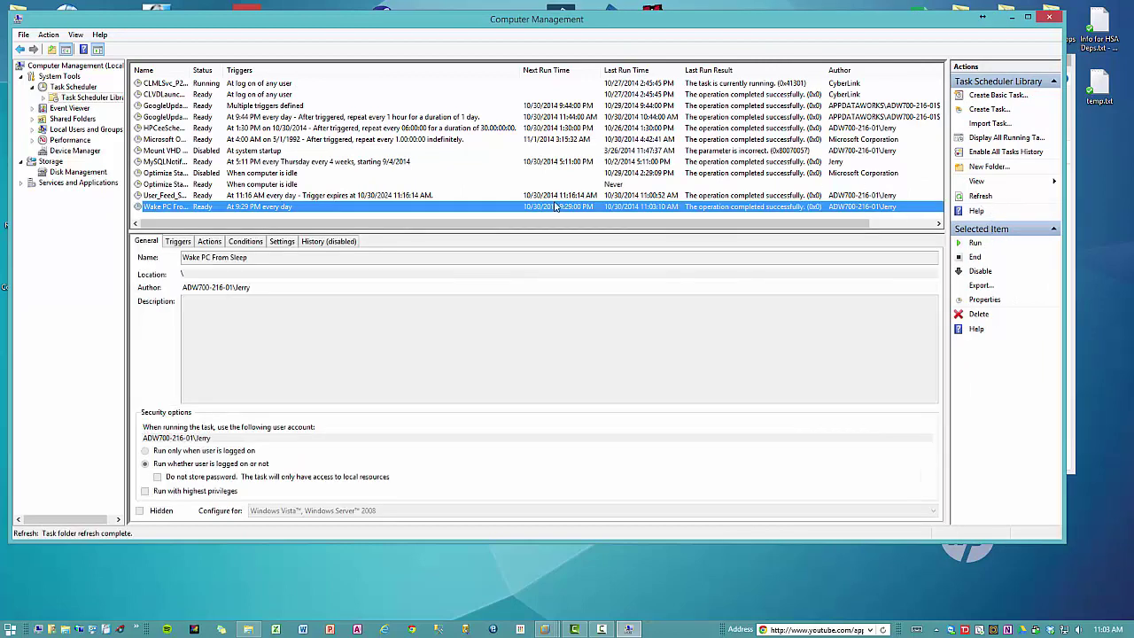